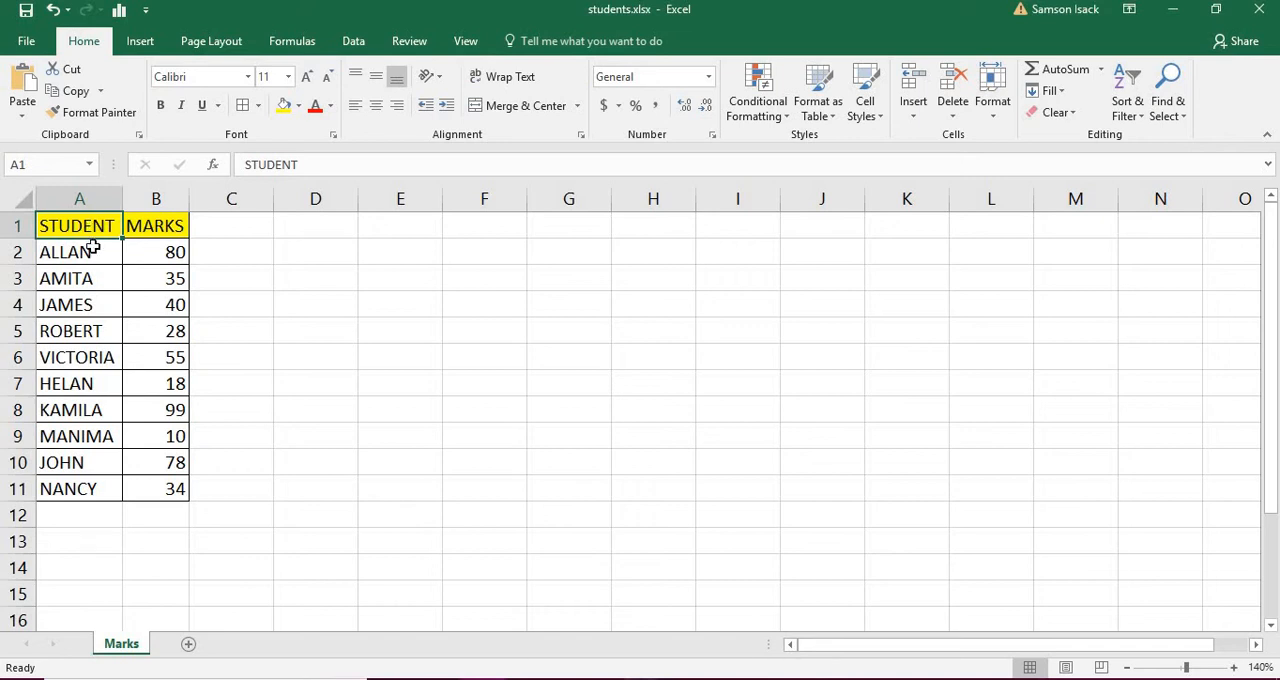
left_click_drag(91, 254, 91, 272)
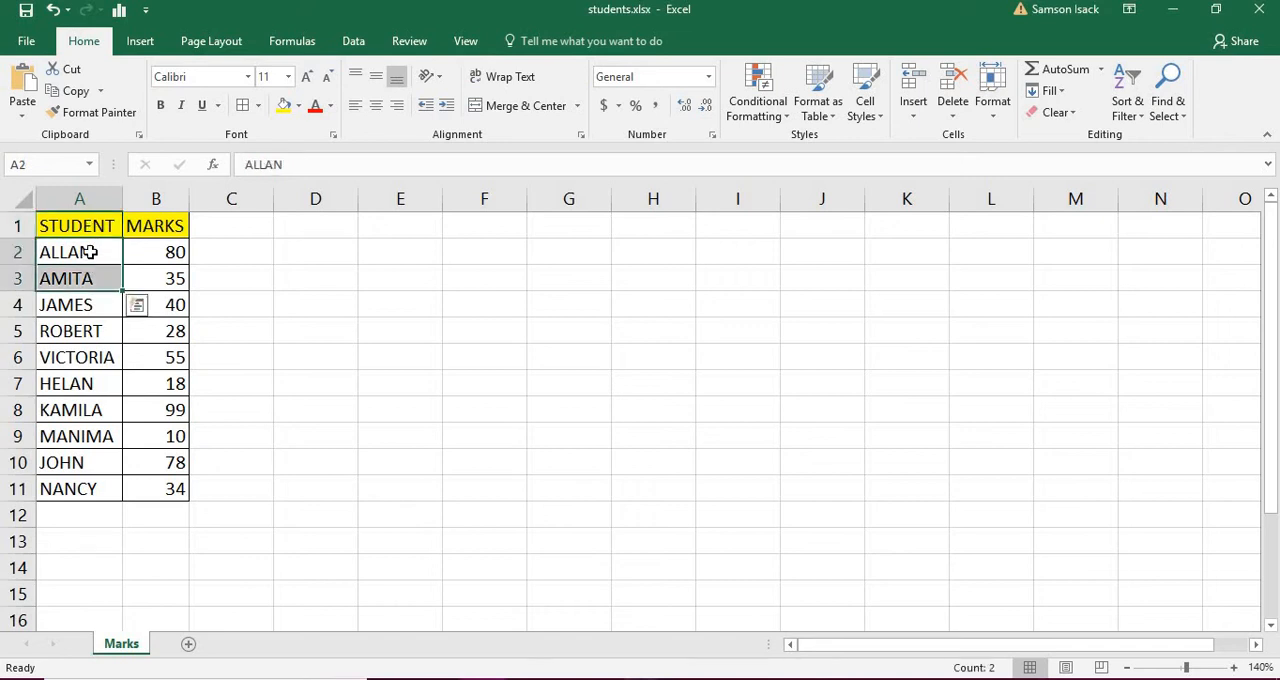
left_click(91, 252)
left_click(150, 227)
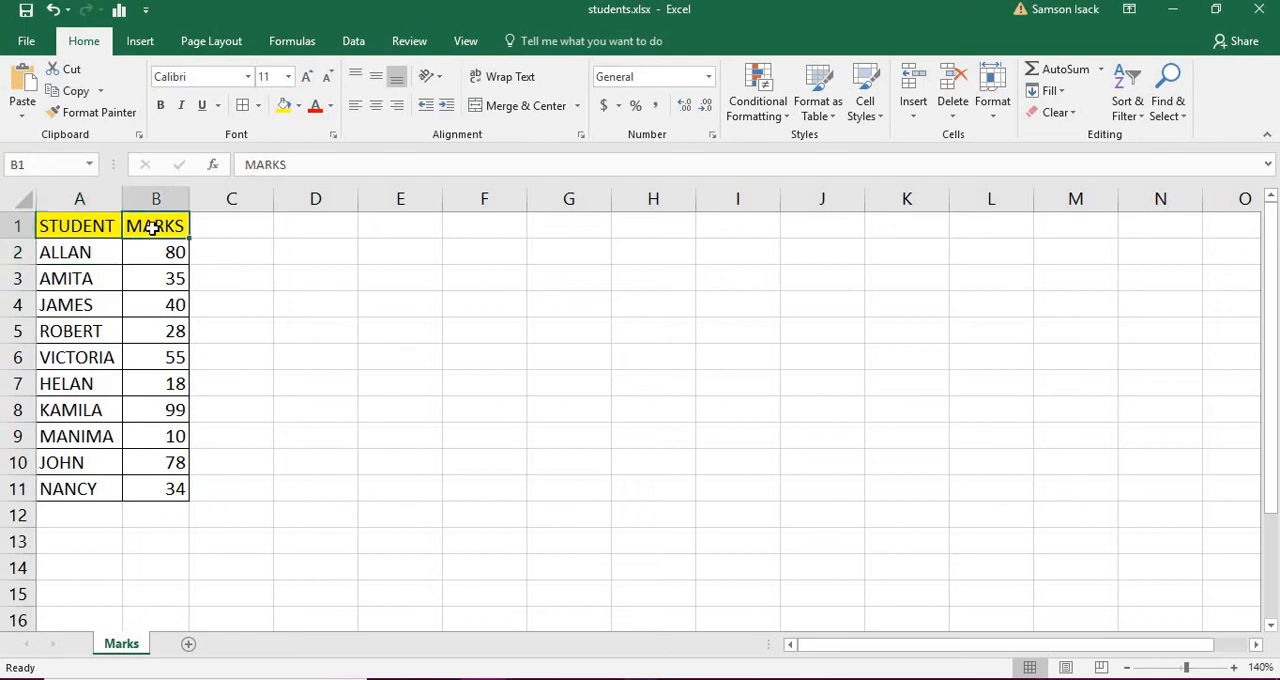
left_click(160, 253)
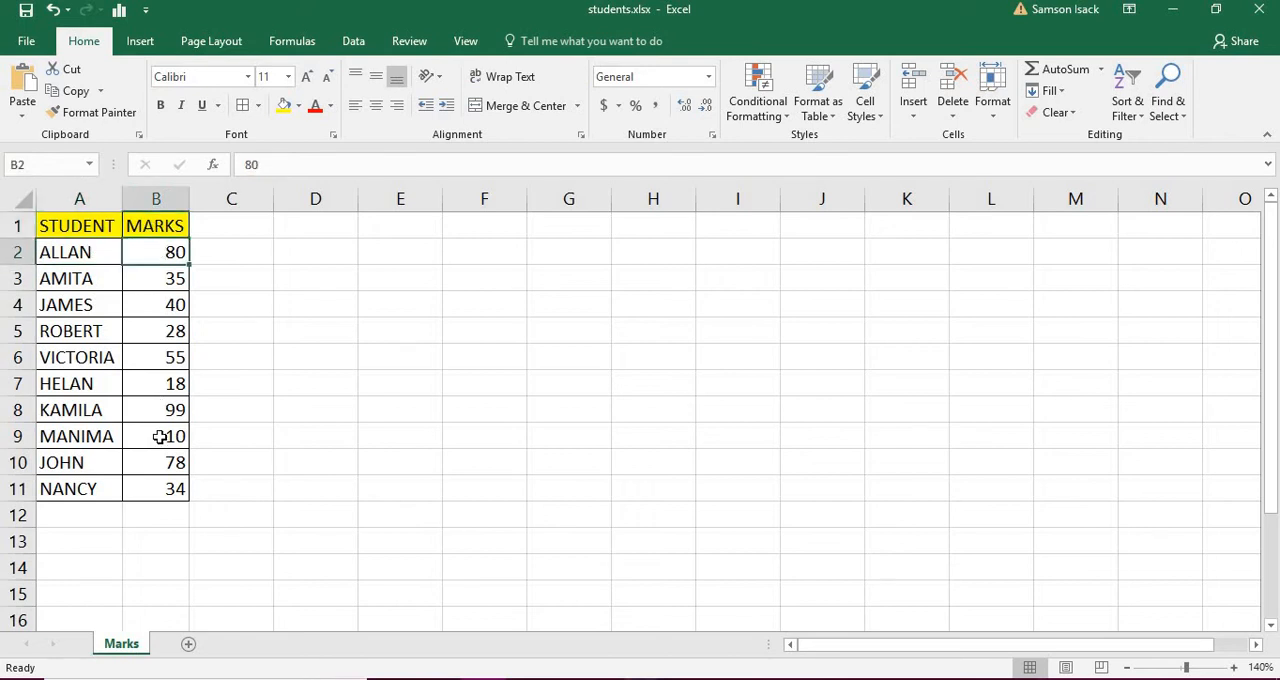
left_click(217, 221)
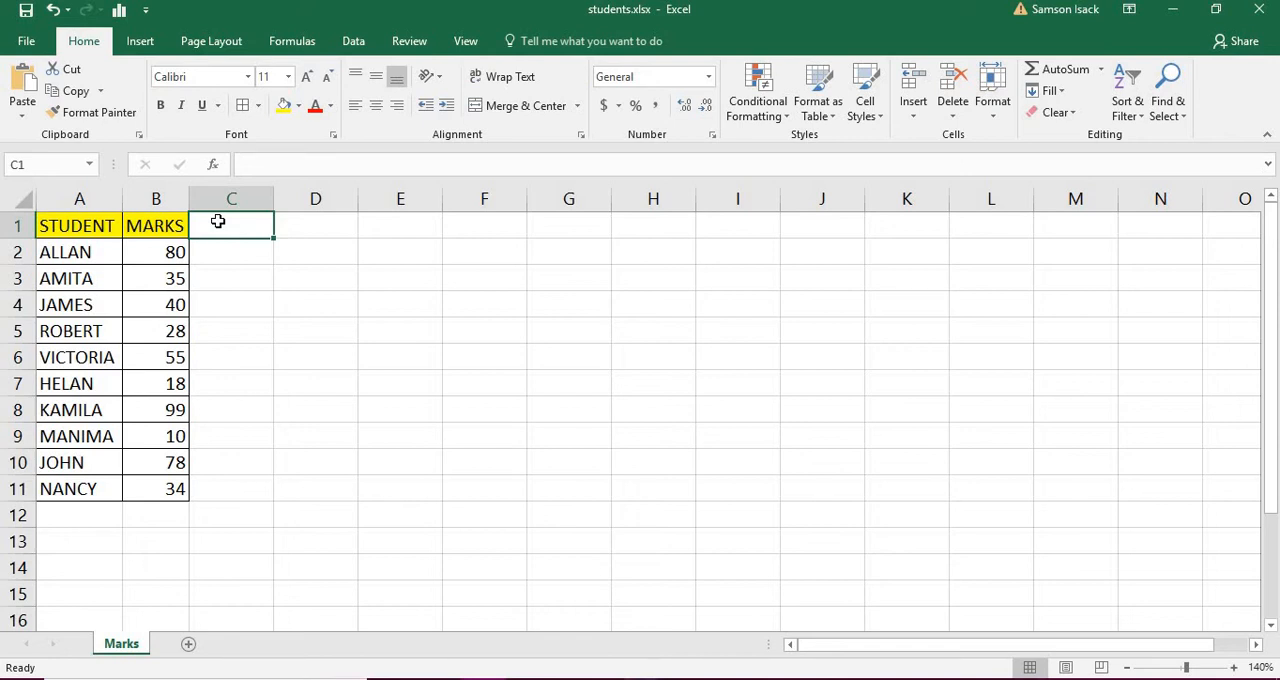
left_click(158, 278)
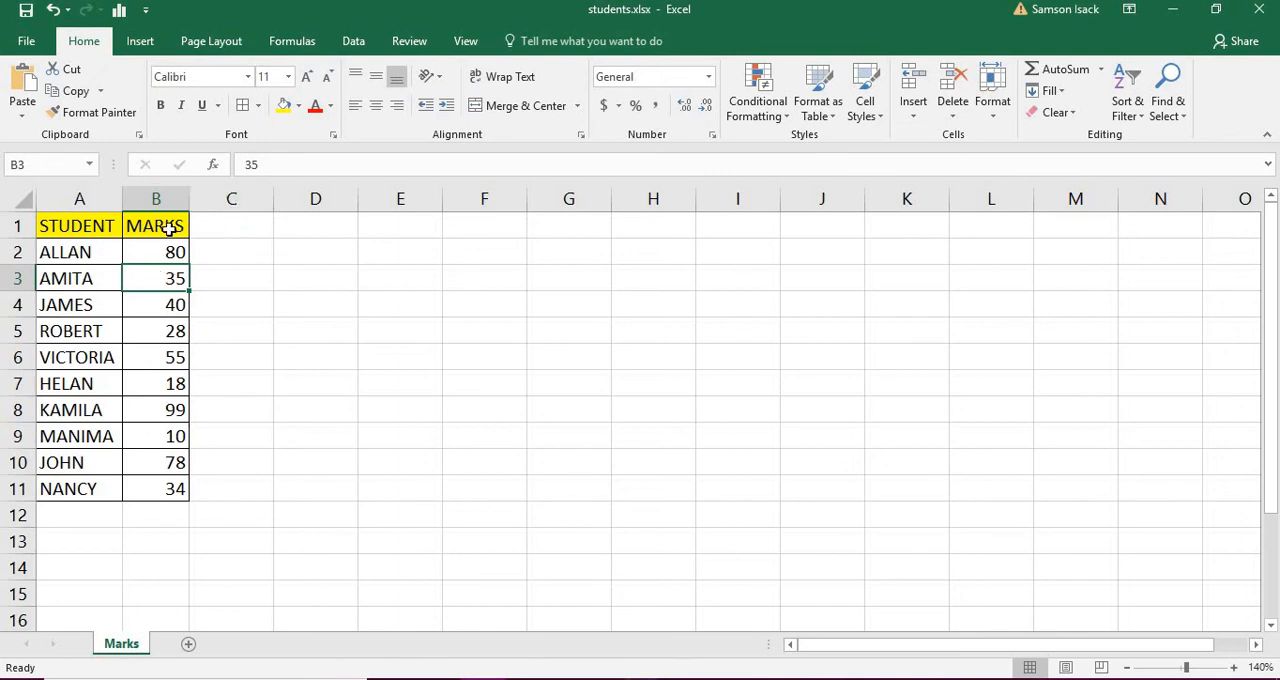
Step: Add the header Pass/Fail in cell C1 and fill it yellow like the other headers
left_click(255, 228)
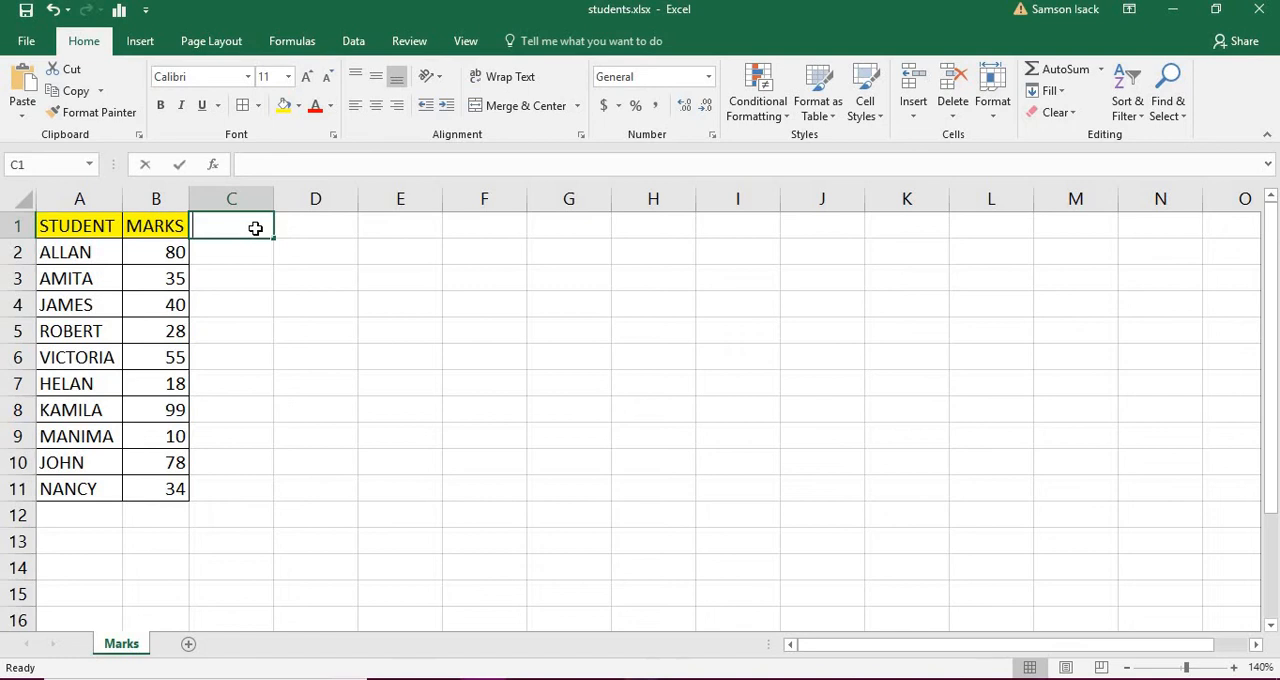
type("Pass")
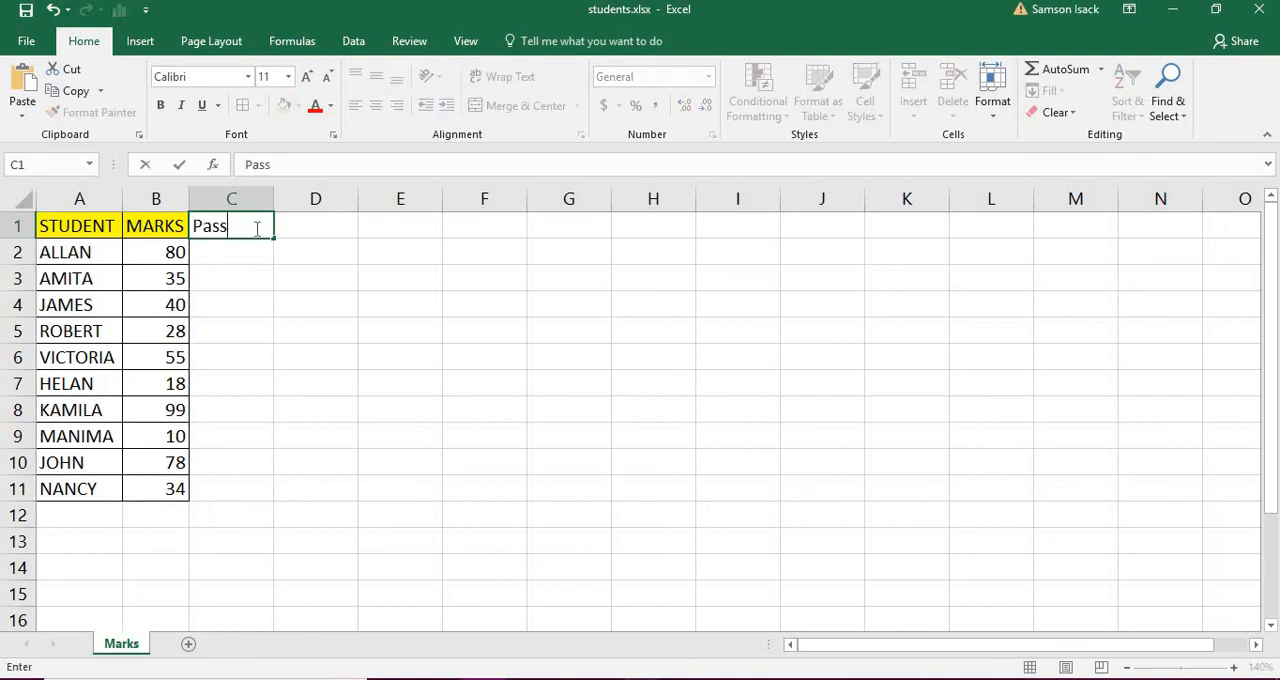
type("/Fail")
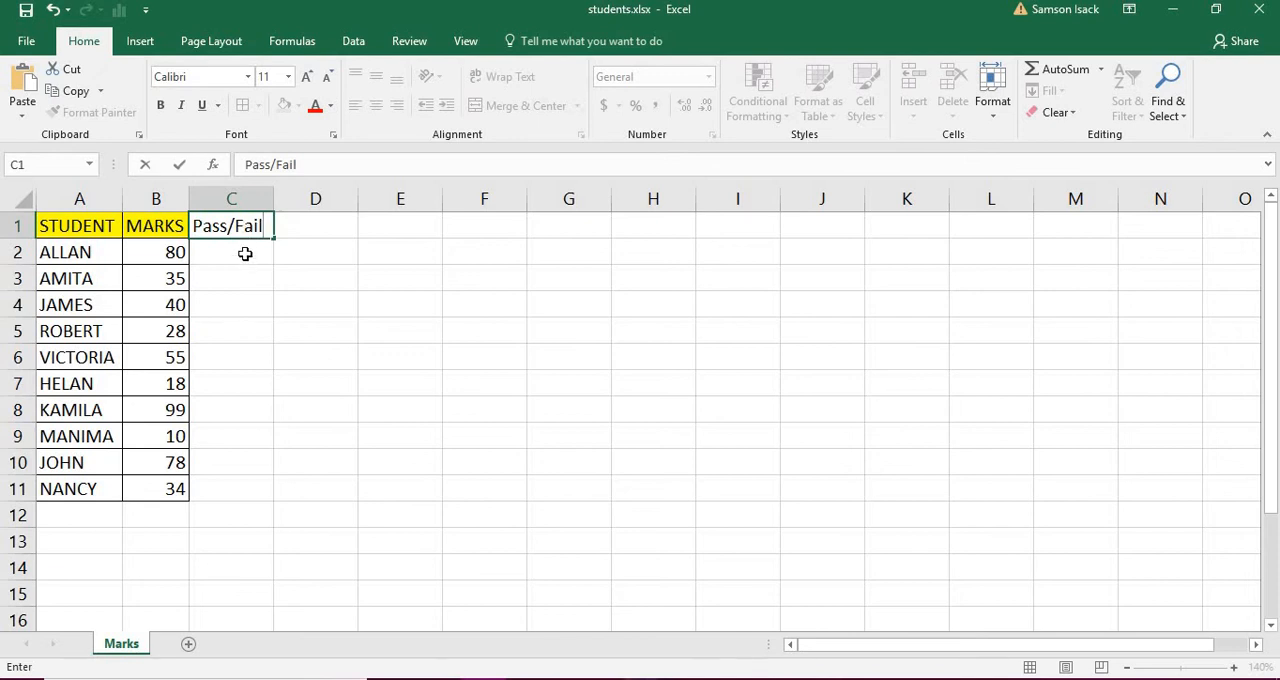
left_click(245, 253)
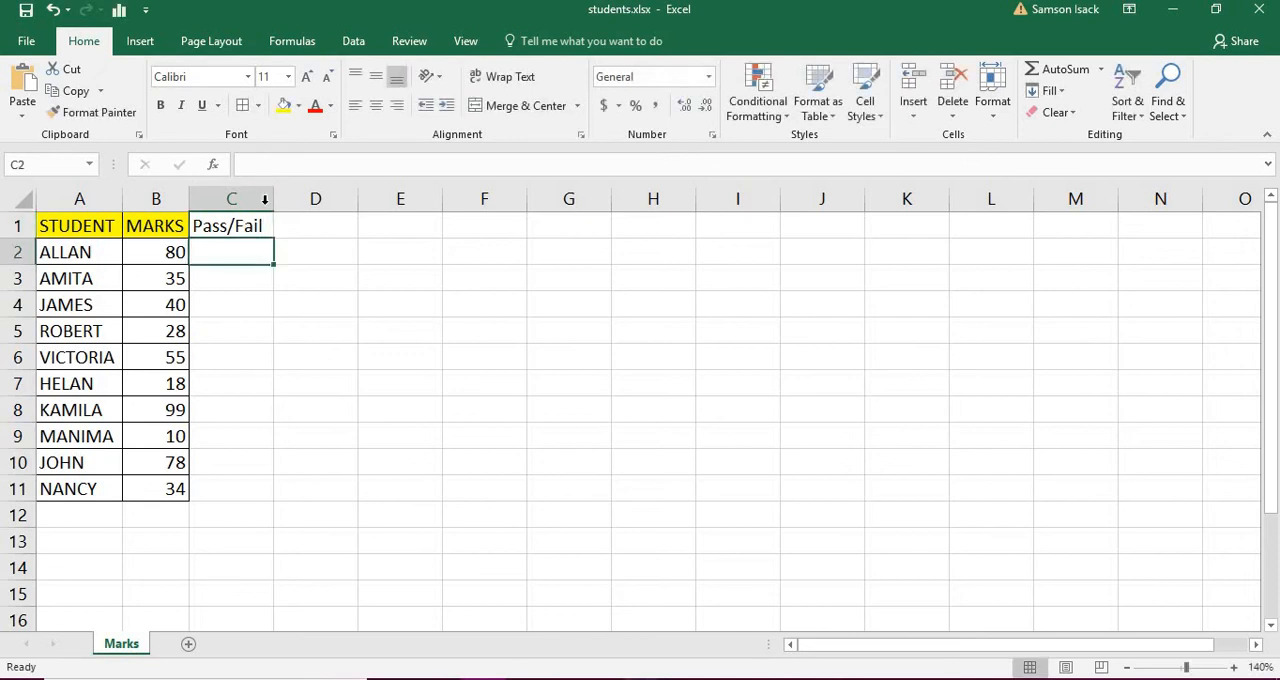
left_click(253, 224)
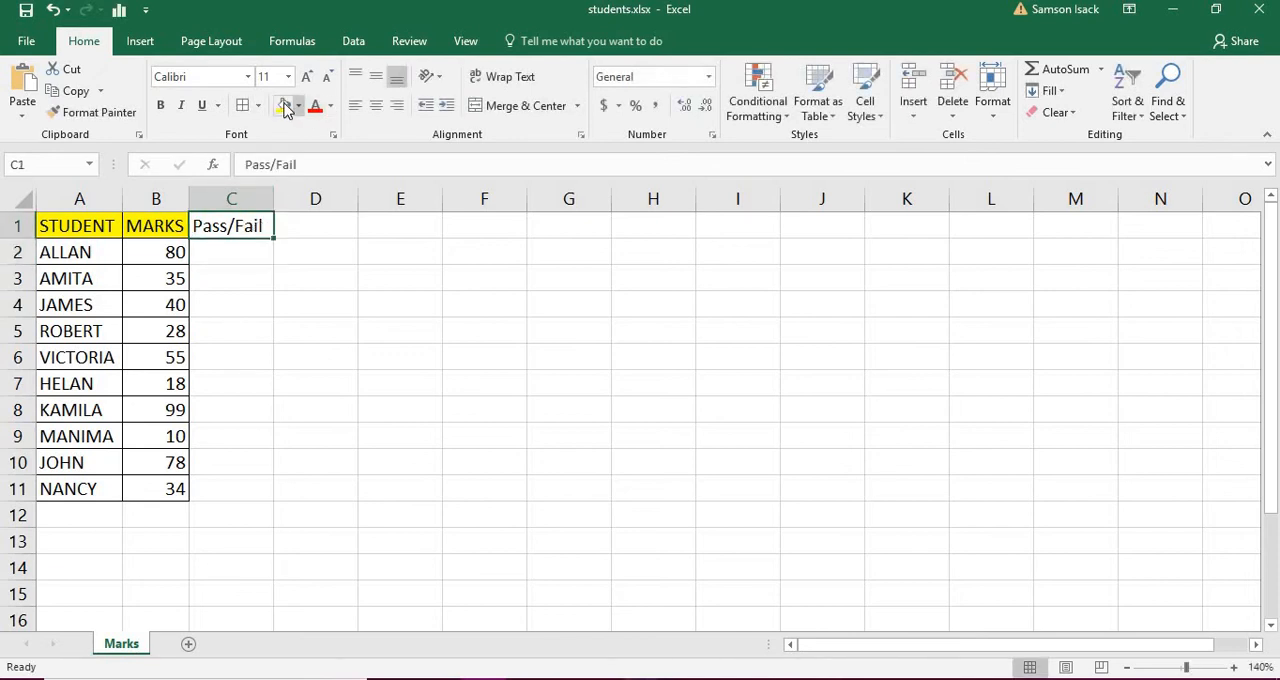
left_click(255, 254)
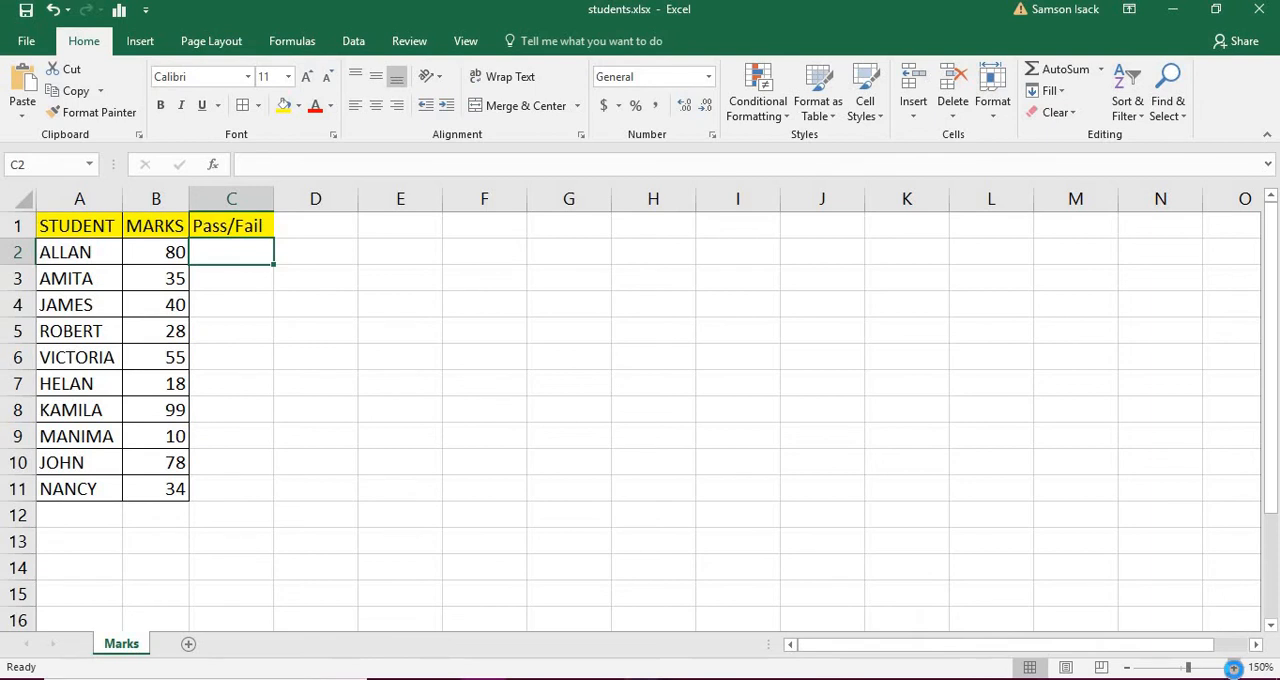
Step: Start an IF formula in cell C2 with the logical test B2>=35
left_click(1233, 667)
left_click(1233, 667)
left_click(1233, 667)
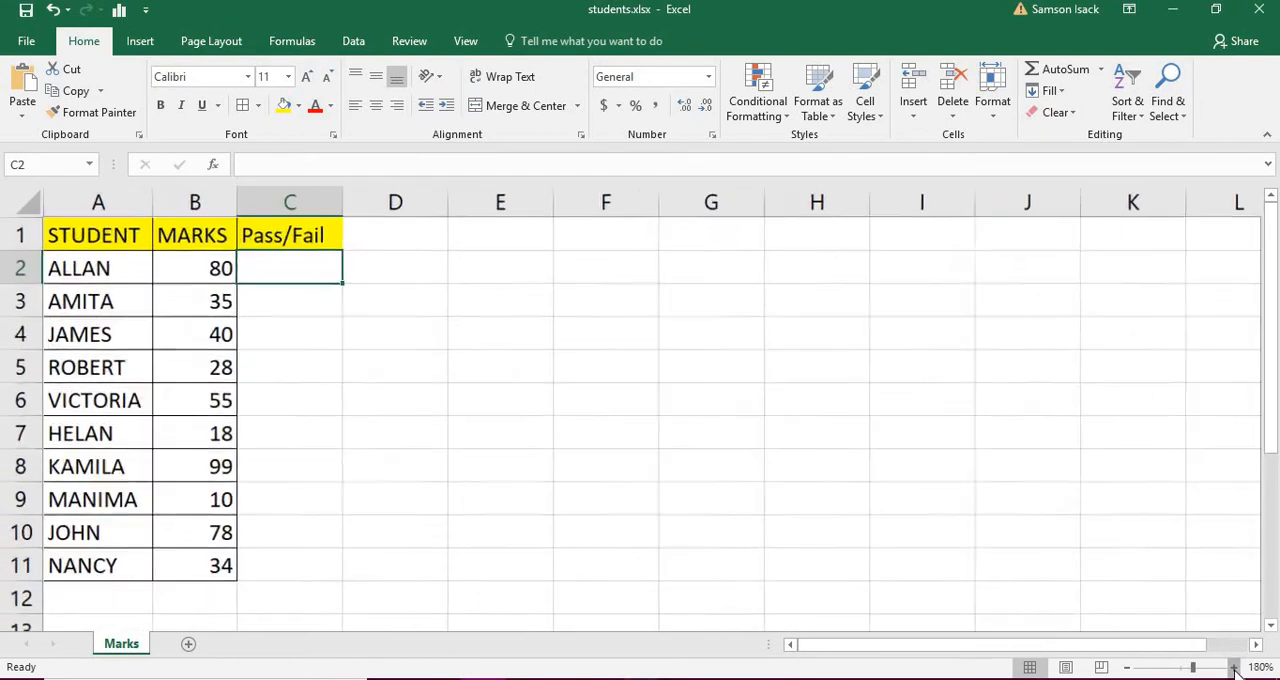
left_click(1233, 667)
left_click(1233, 667)
left_click(1233, 667)
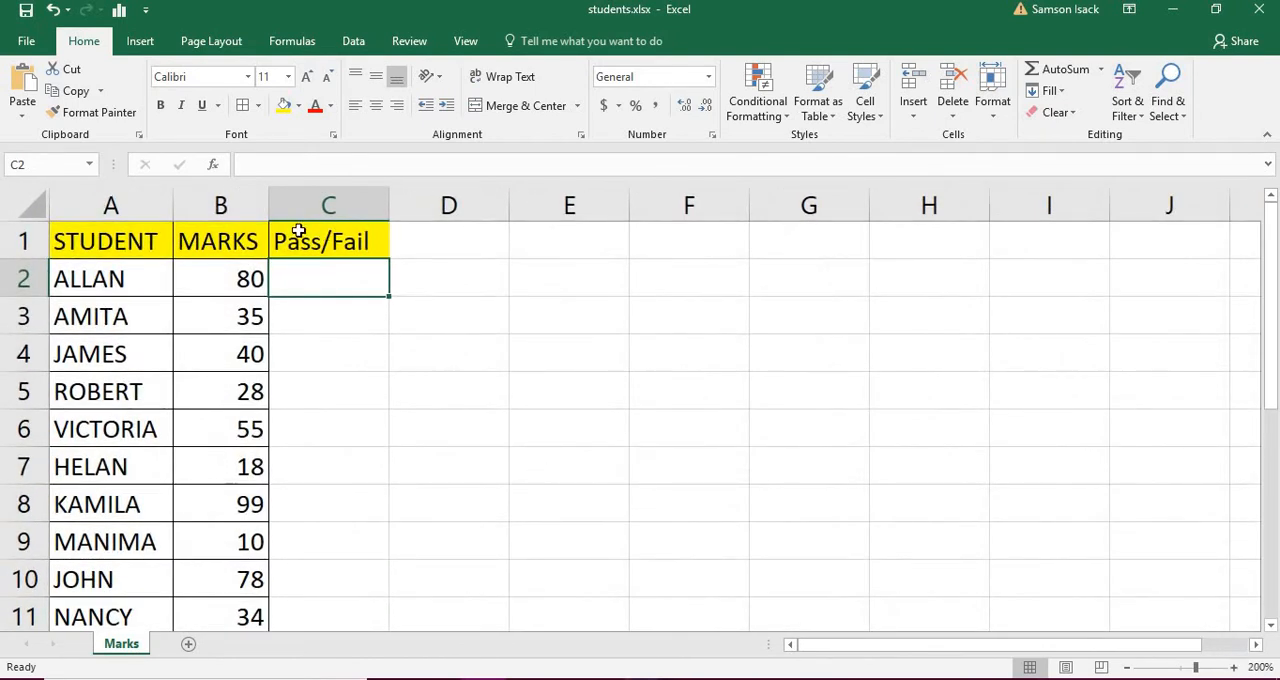
double_click(299, 280)
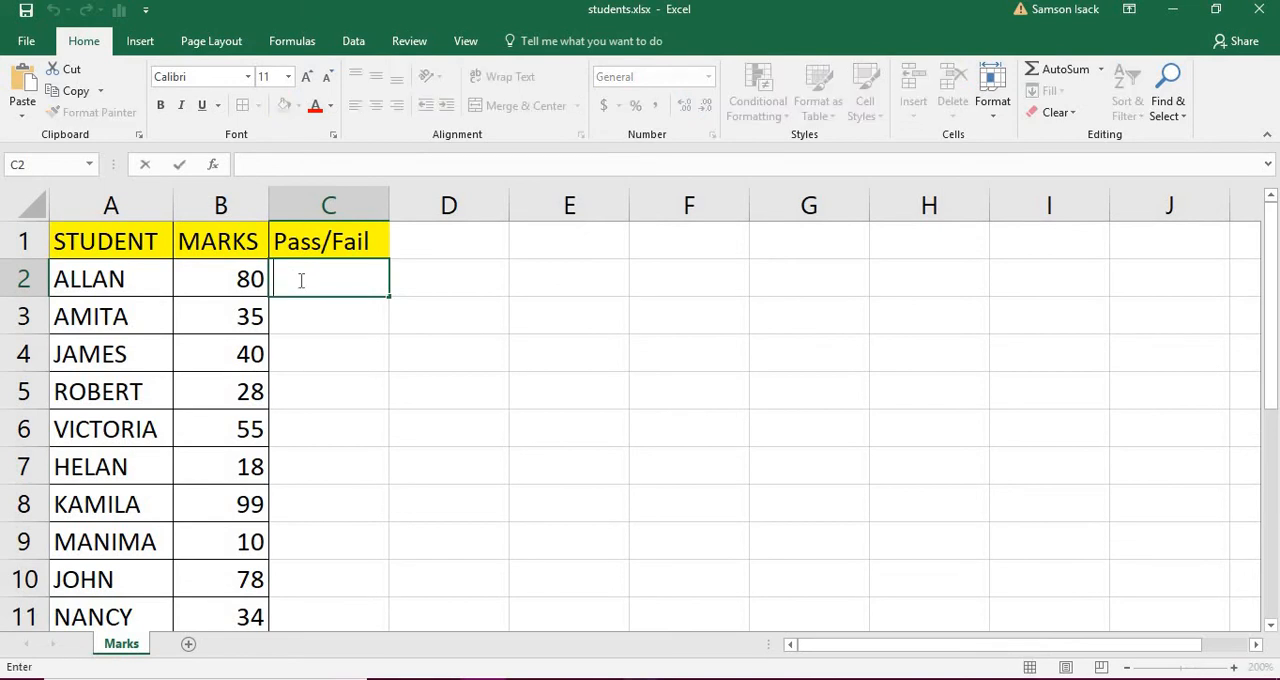
type("=I")
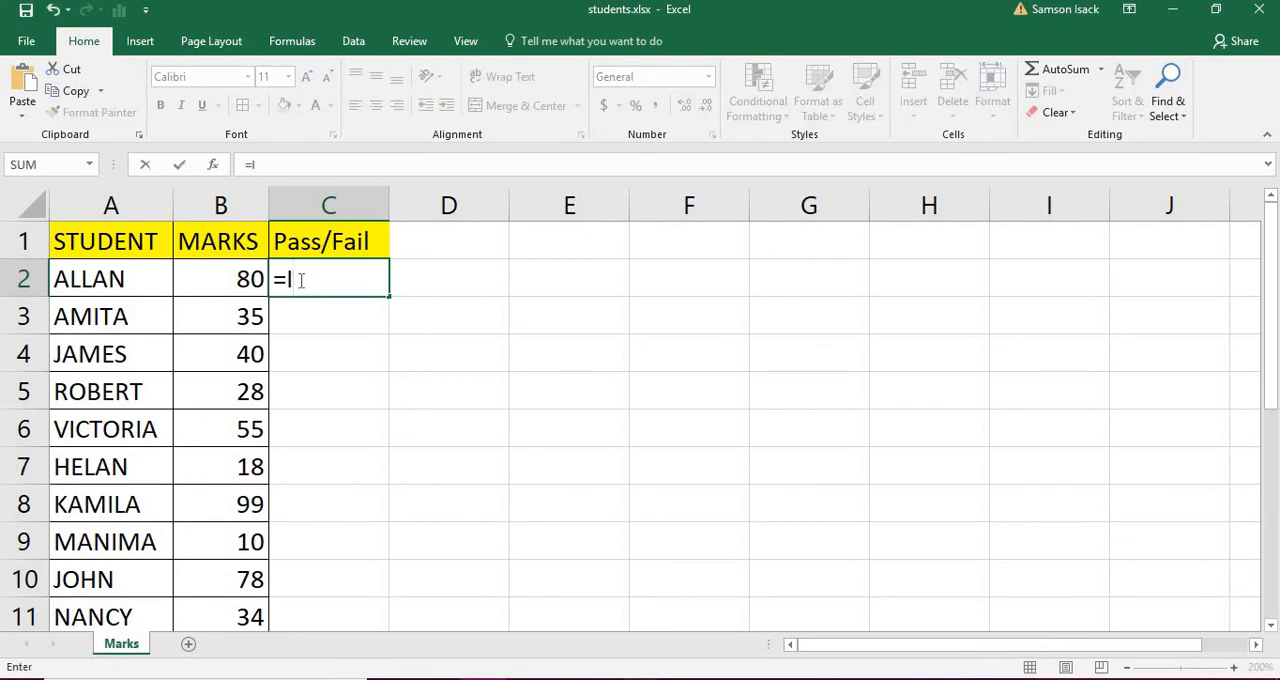
type("F")
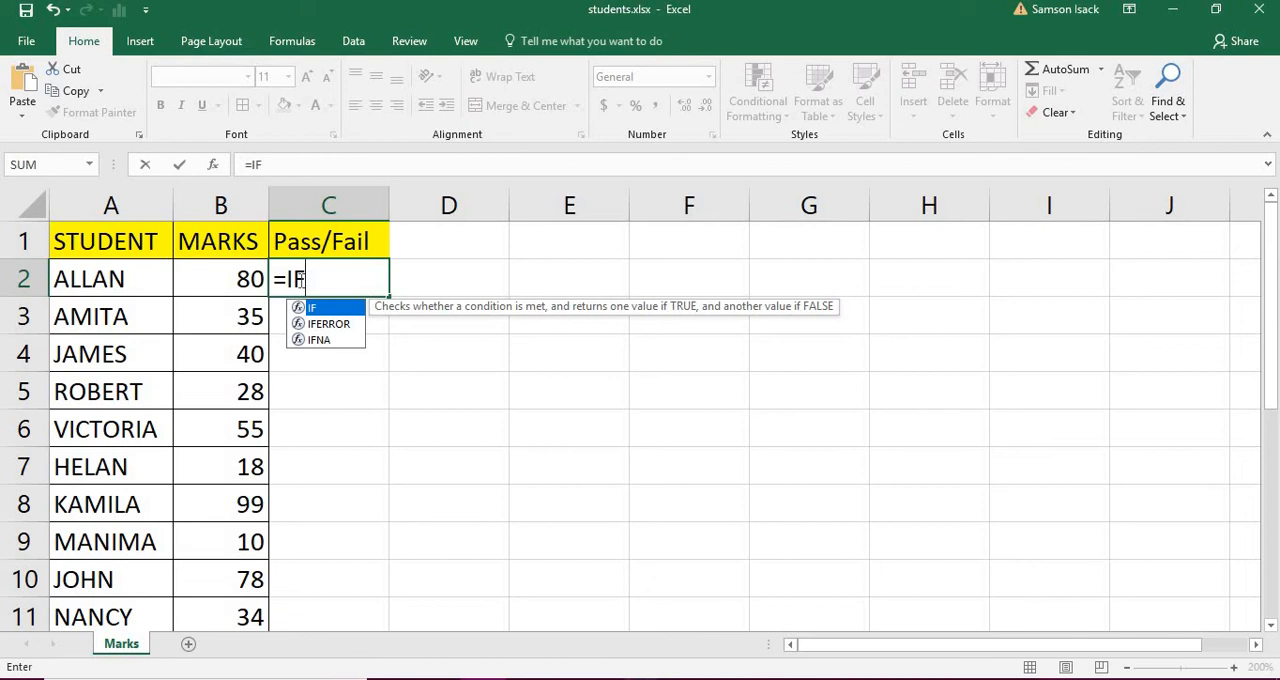
type("(")
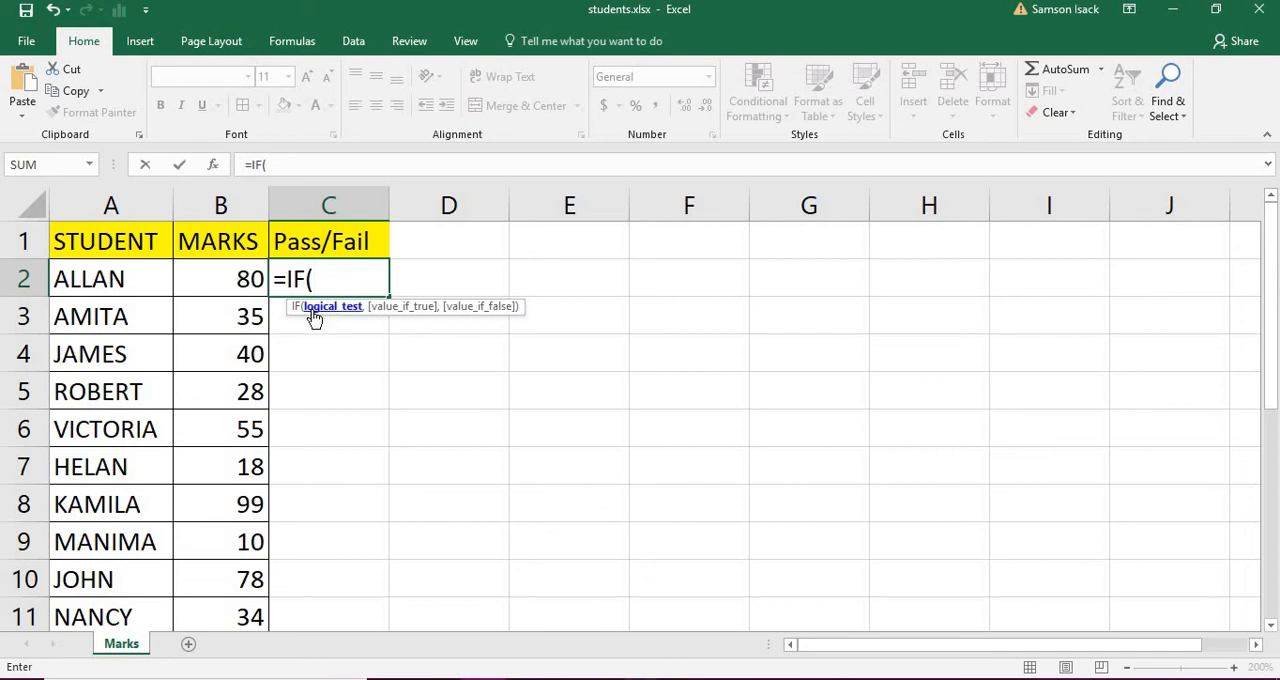
left_click(243, 279)
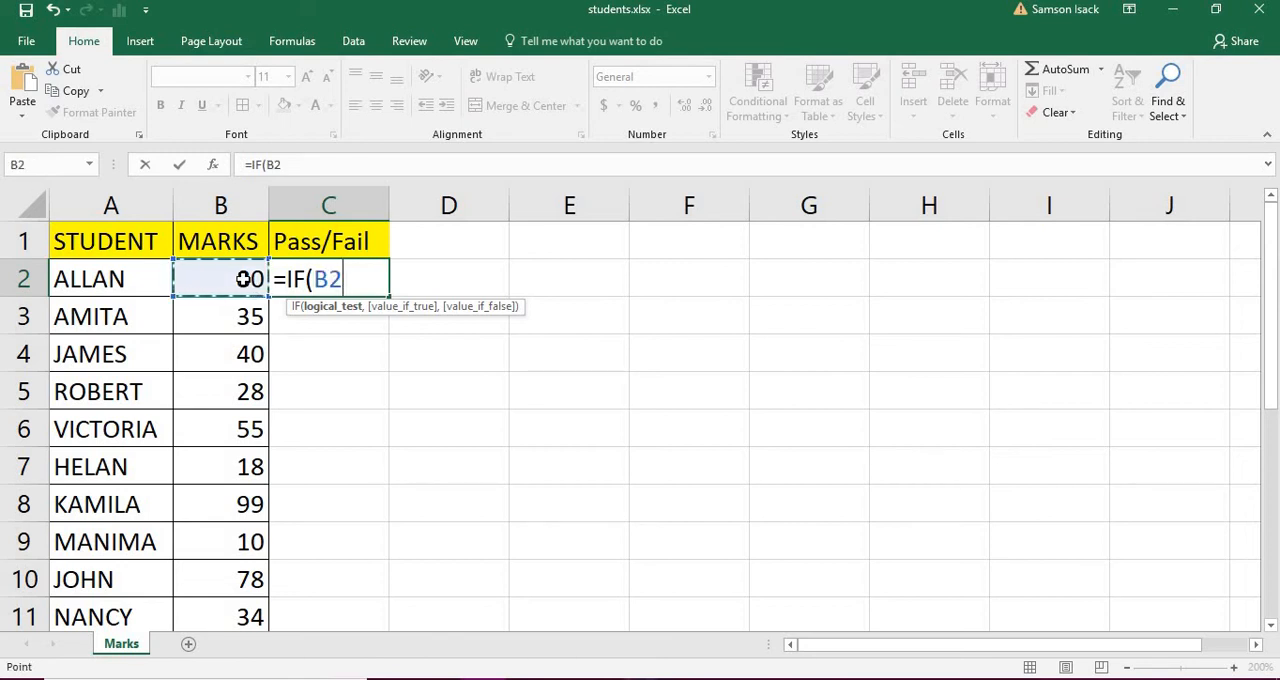
type(">+")
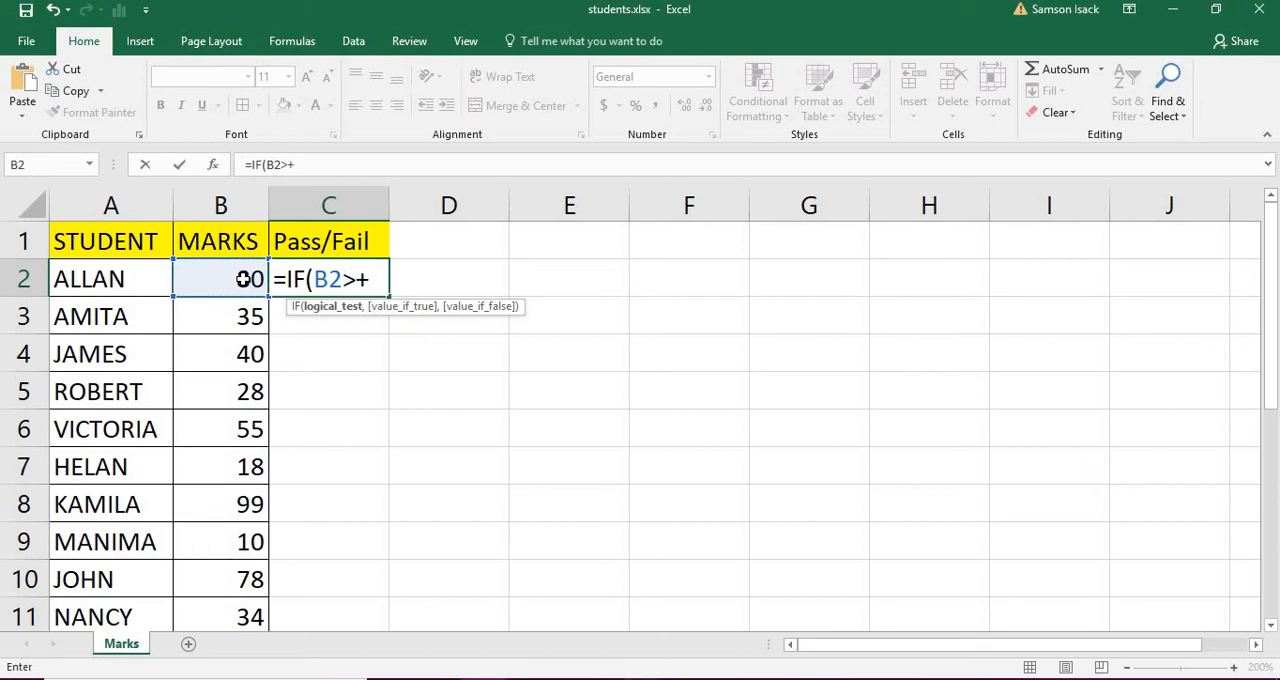
key("BackSpace")
type("=35,")
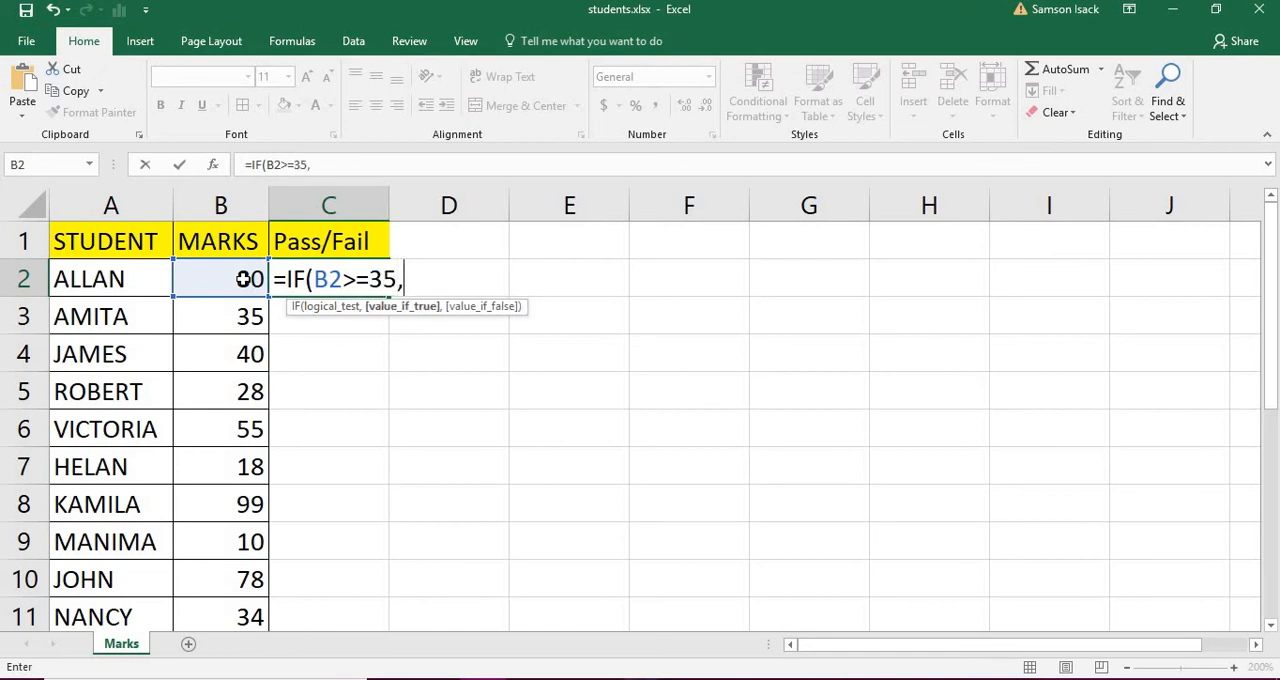
type("\"Pass")
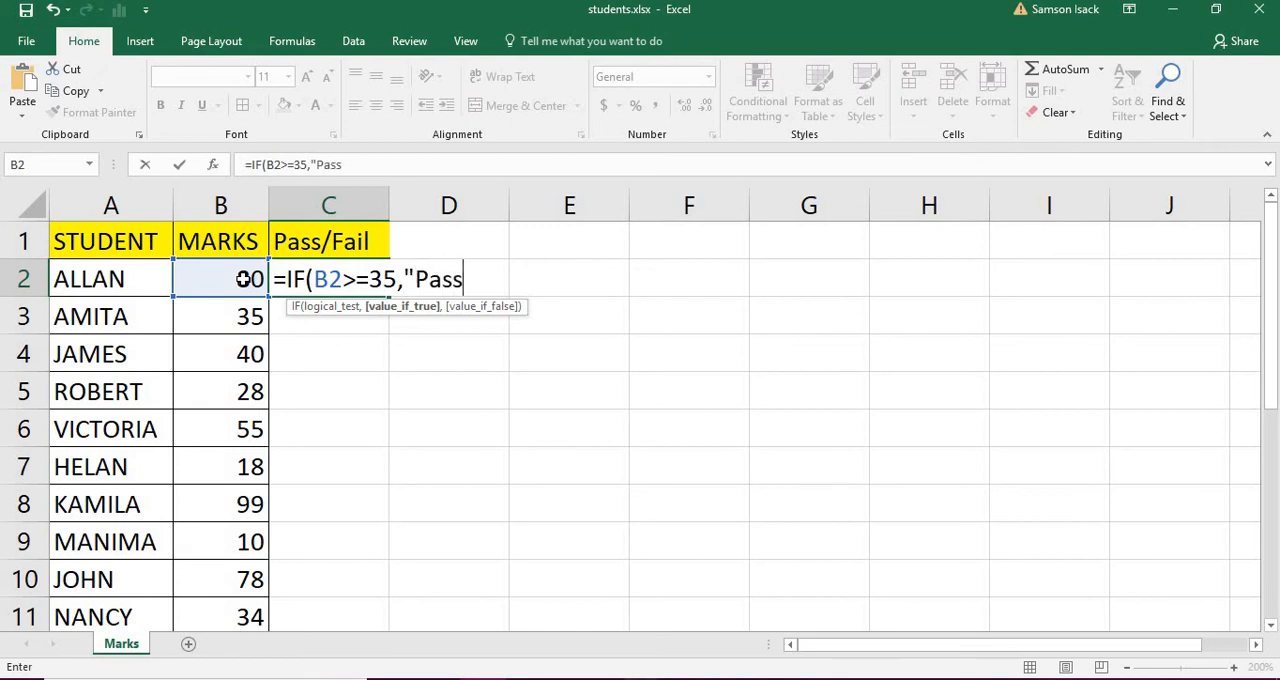
type("\"")
Step: Complete the IF formula in C2 so it returns "Pass" when true and "Fail" when false
type(",")
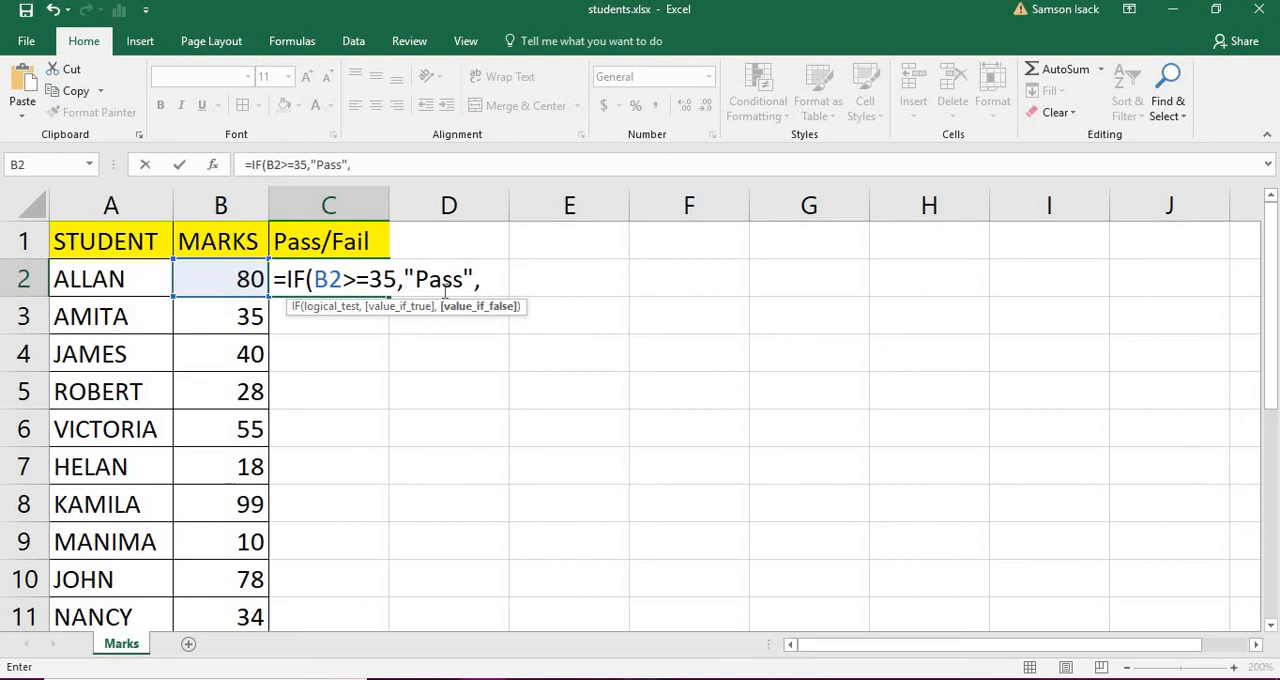
type("\"Fail\"")
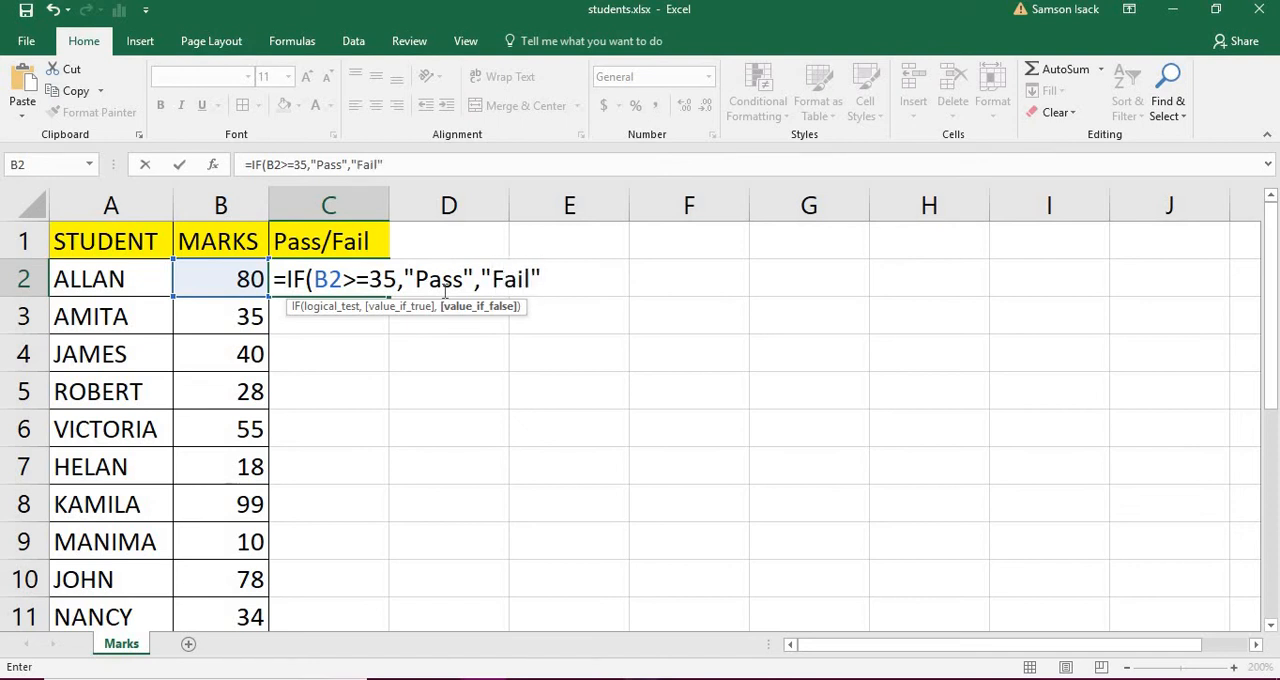
type(")")
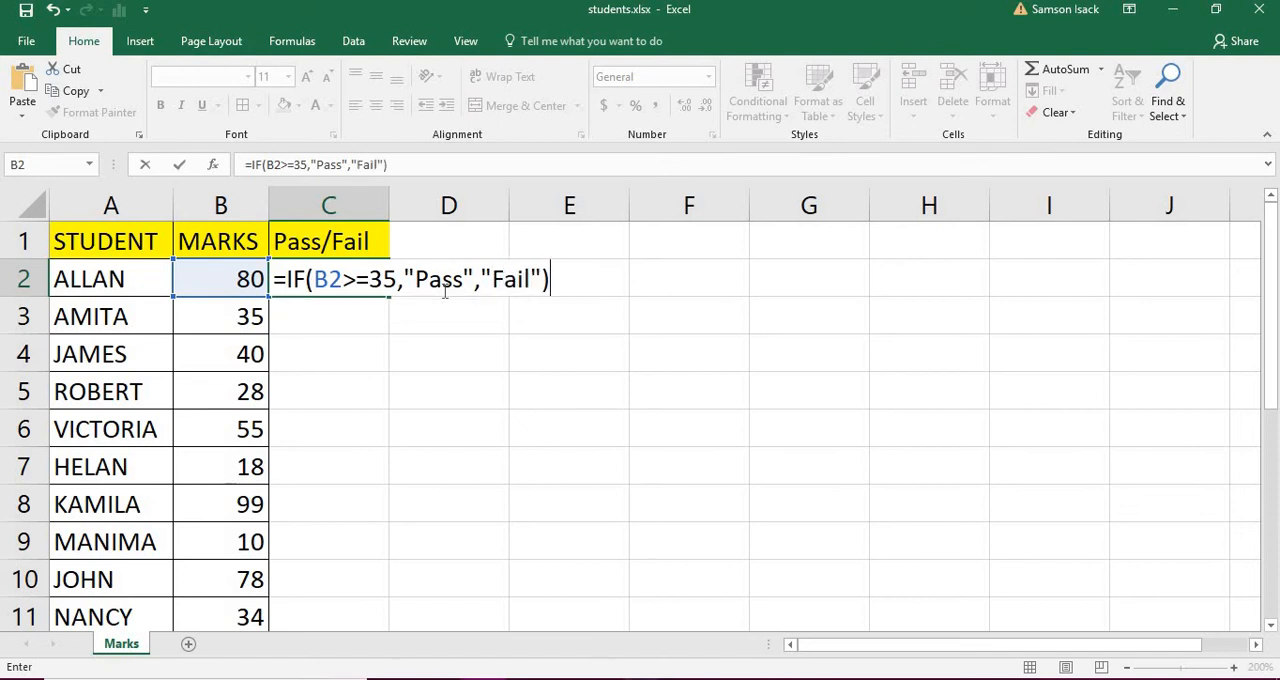
key("Return")
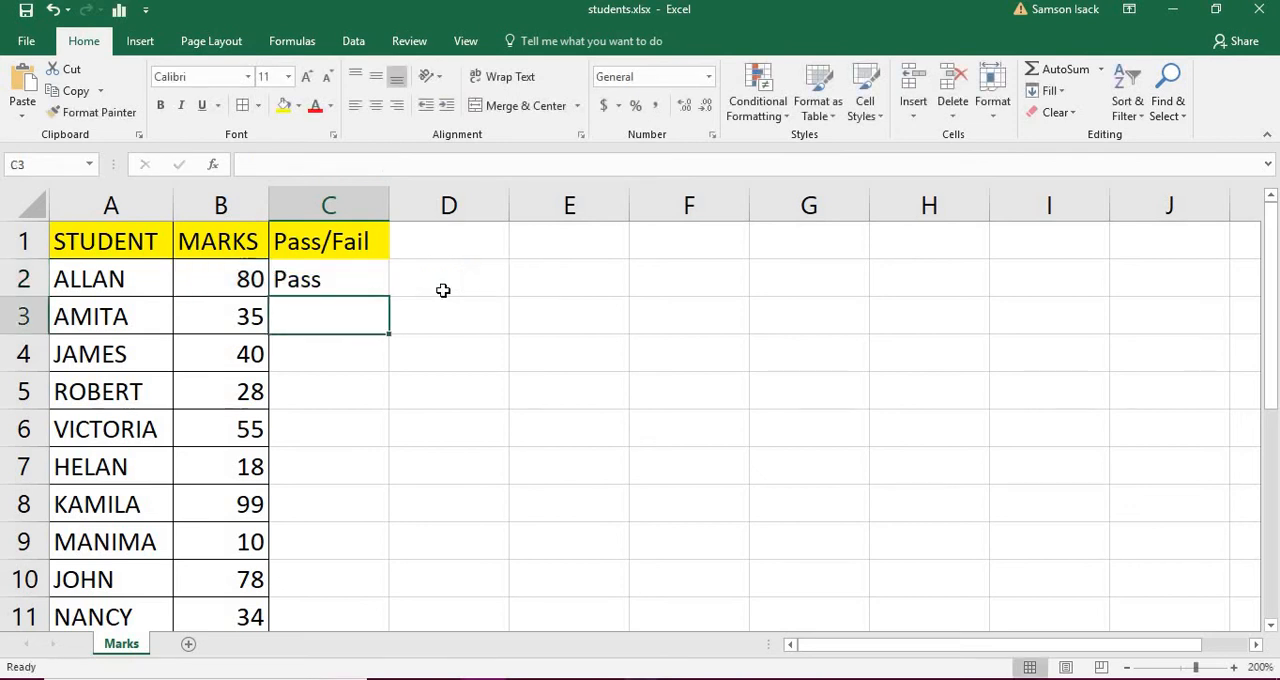
Step: Copy the IF formula from C2 down the Pass/Fail column through C11 for all students
left_click(231, 286)
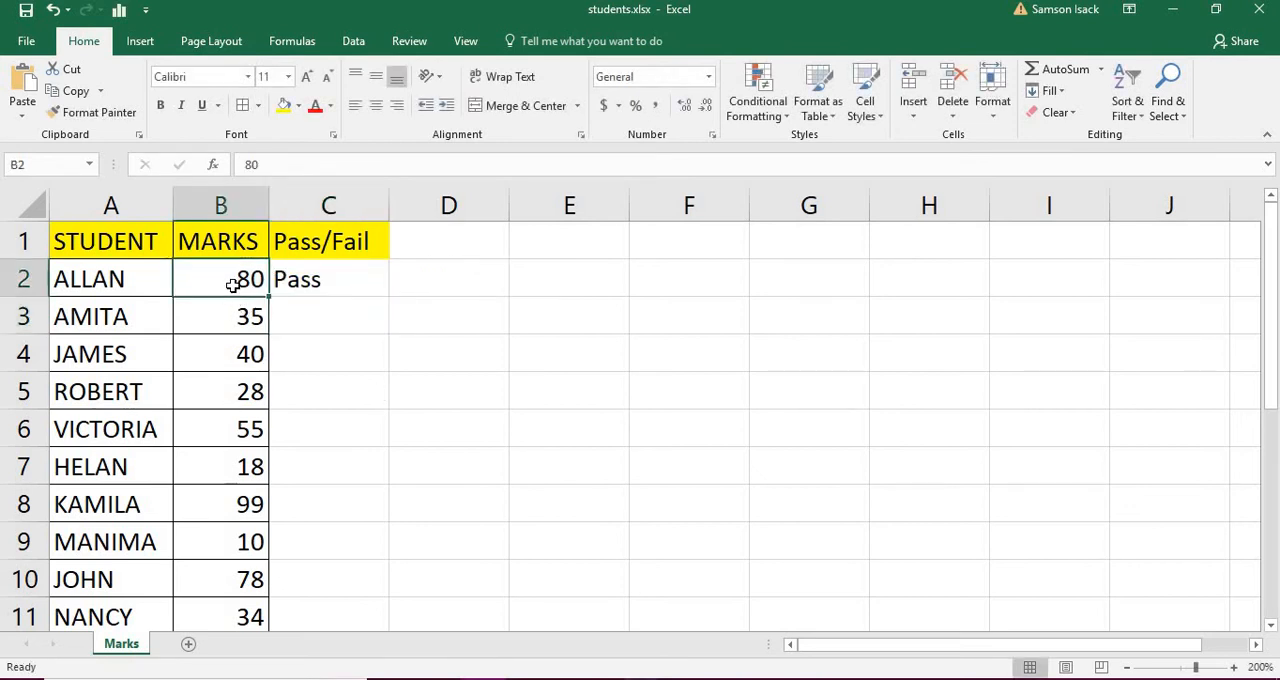
left_click(309, 280)
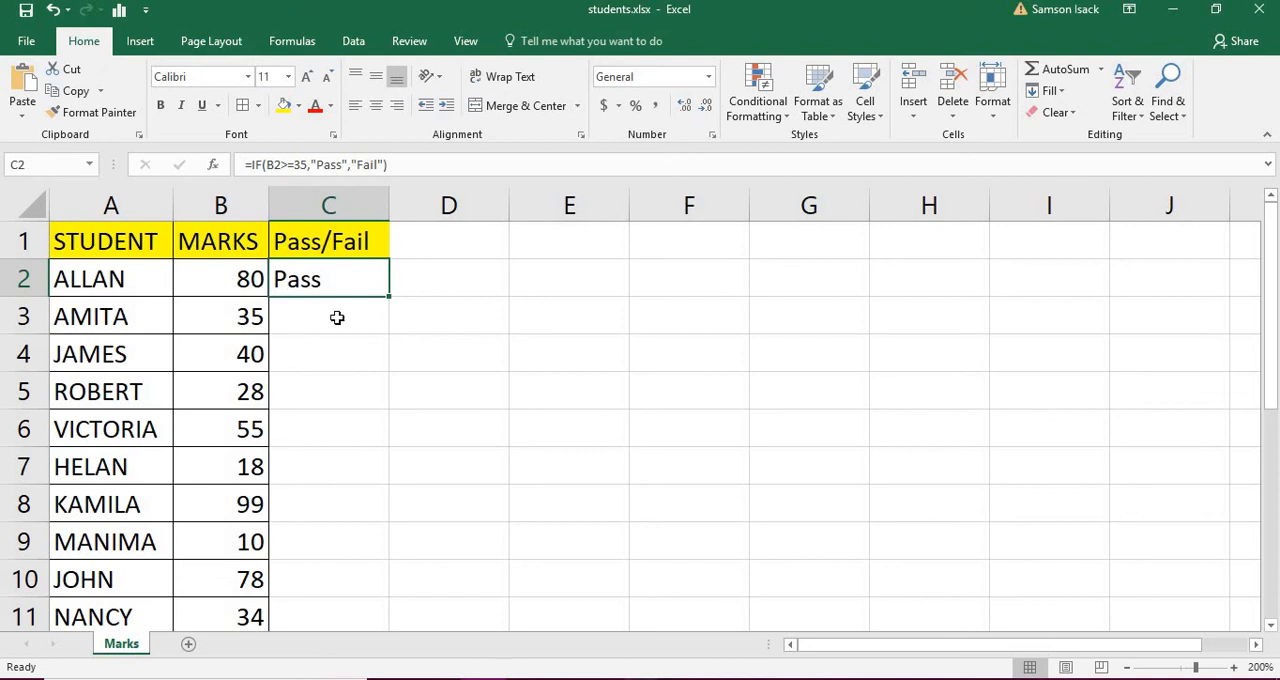
left_click_drag(387, 307, 383, 329)
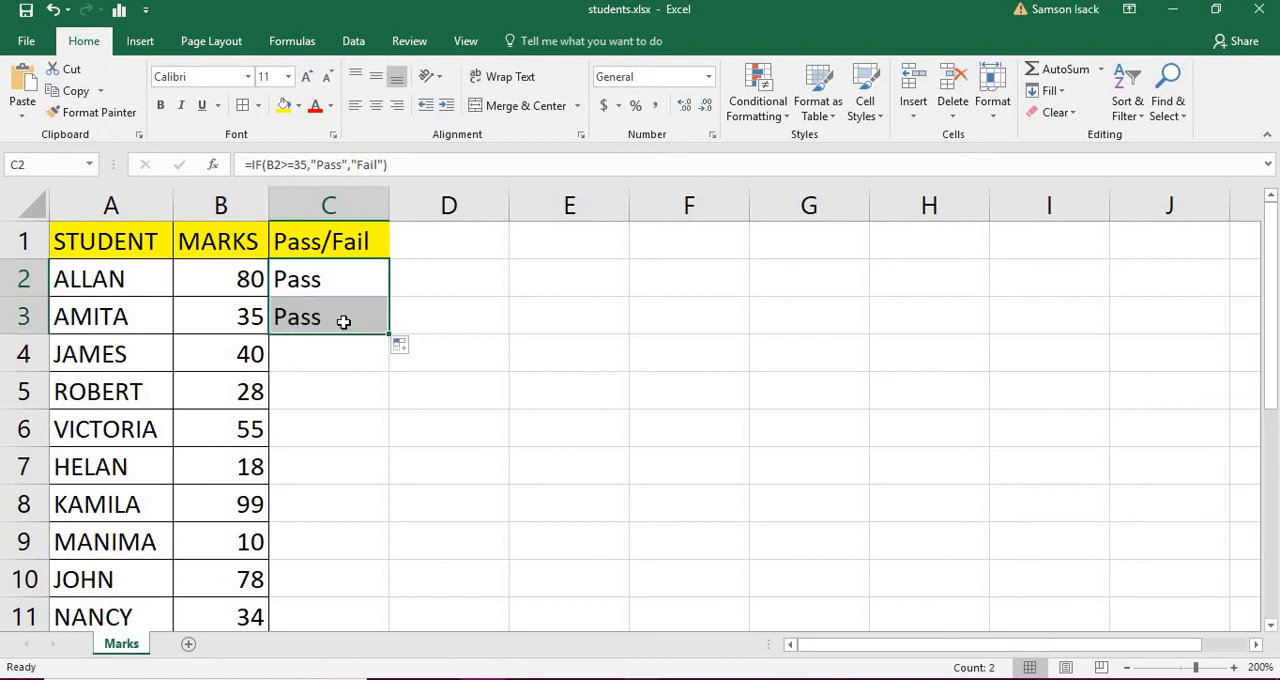
left_click(343, 321)
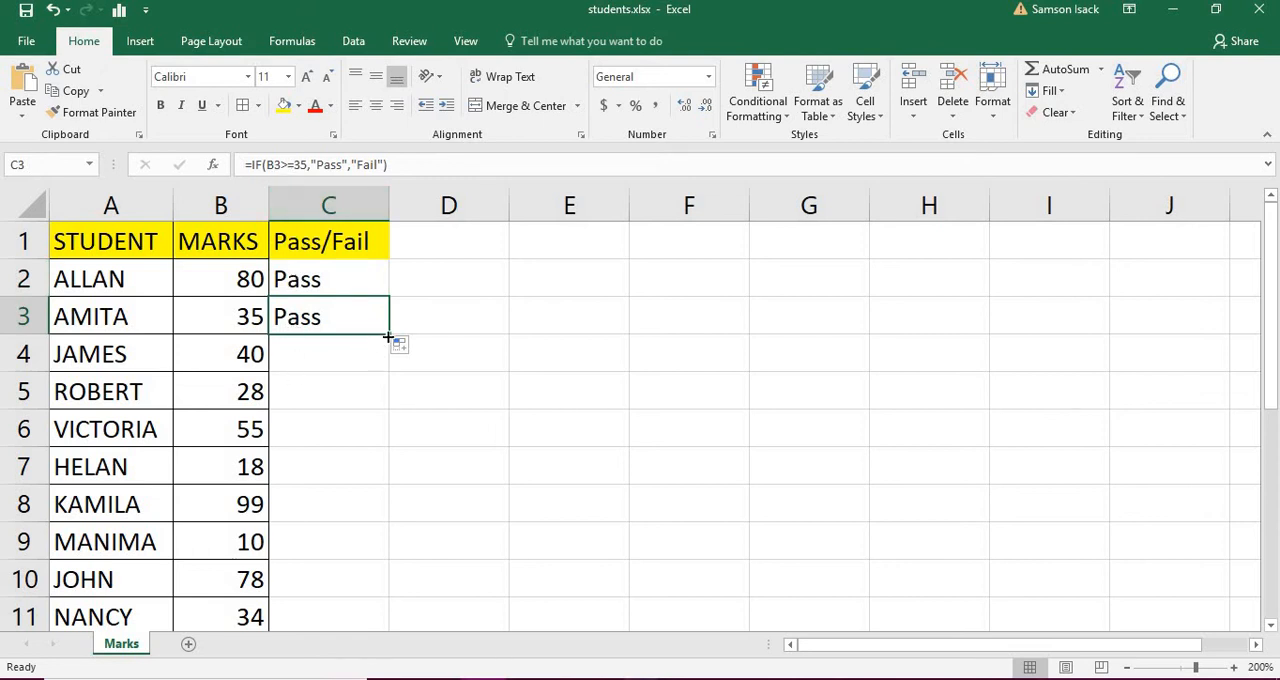
left_click_drag(388, 337, 387, 411)
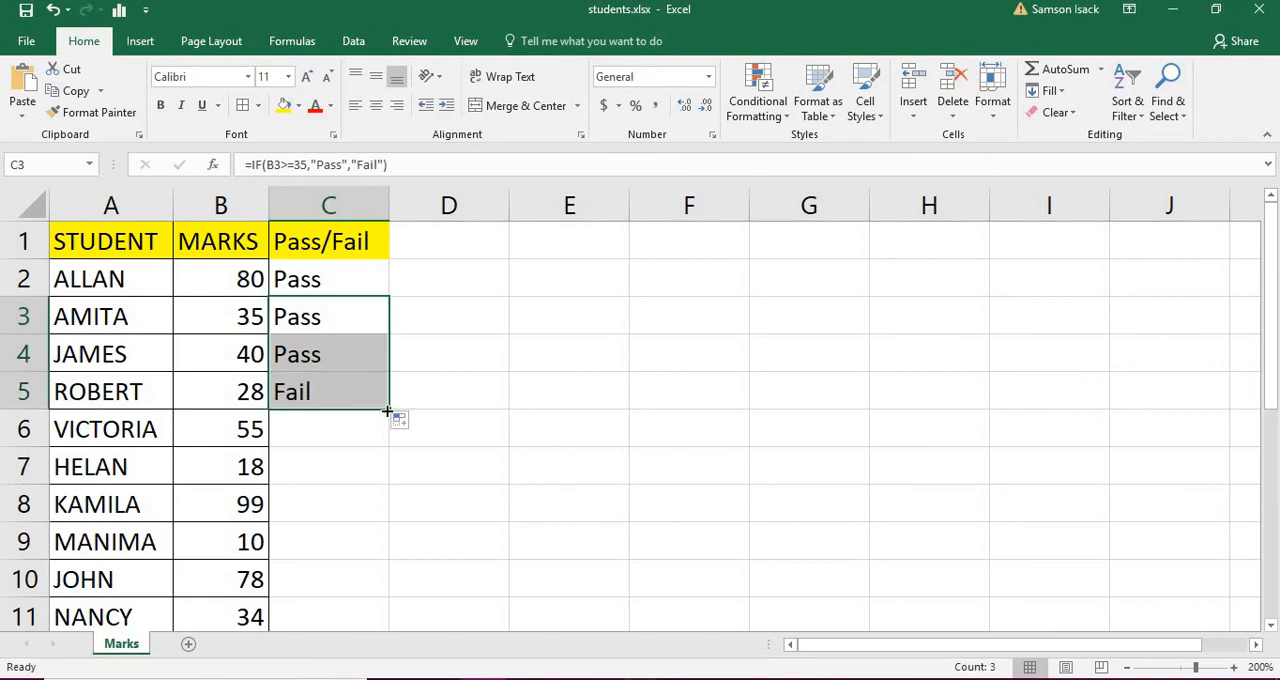
left_click(387, 410)
left_click_drag(387, 410, 391, 486)
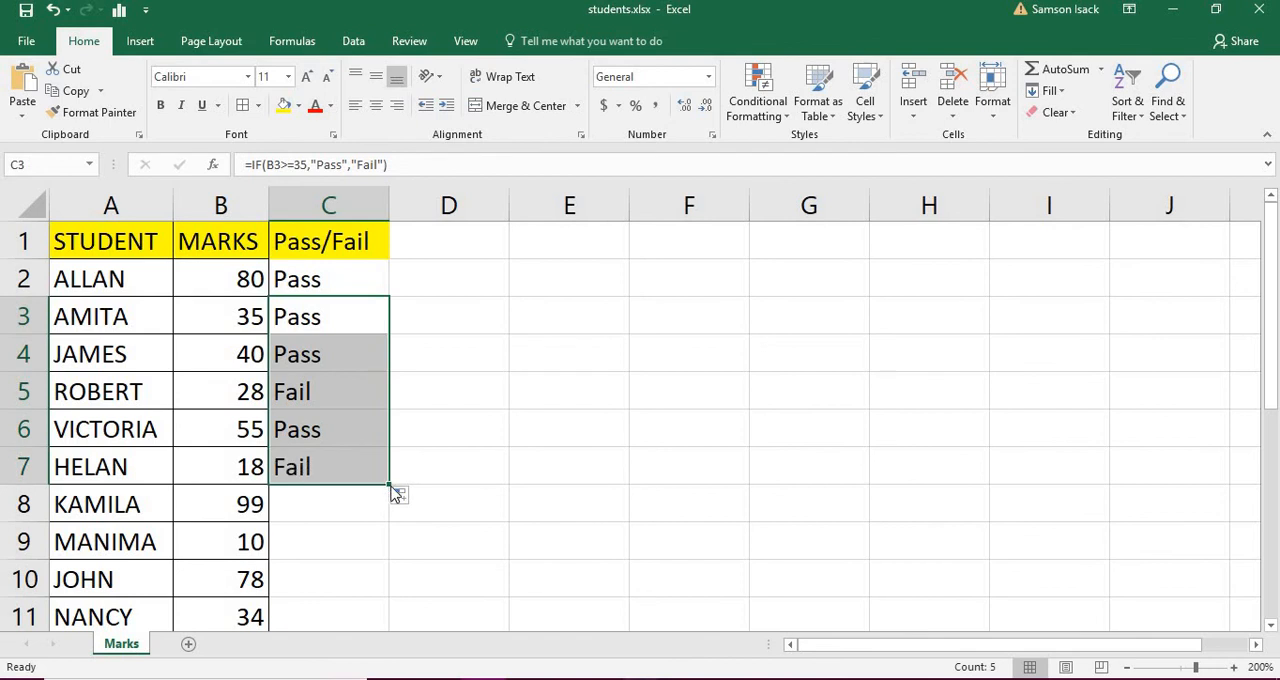
left_click_drag(395, 492, 389, 617)
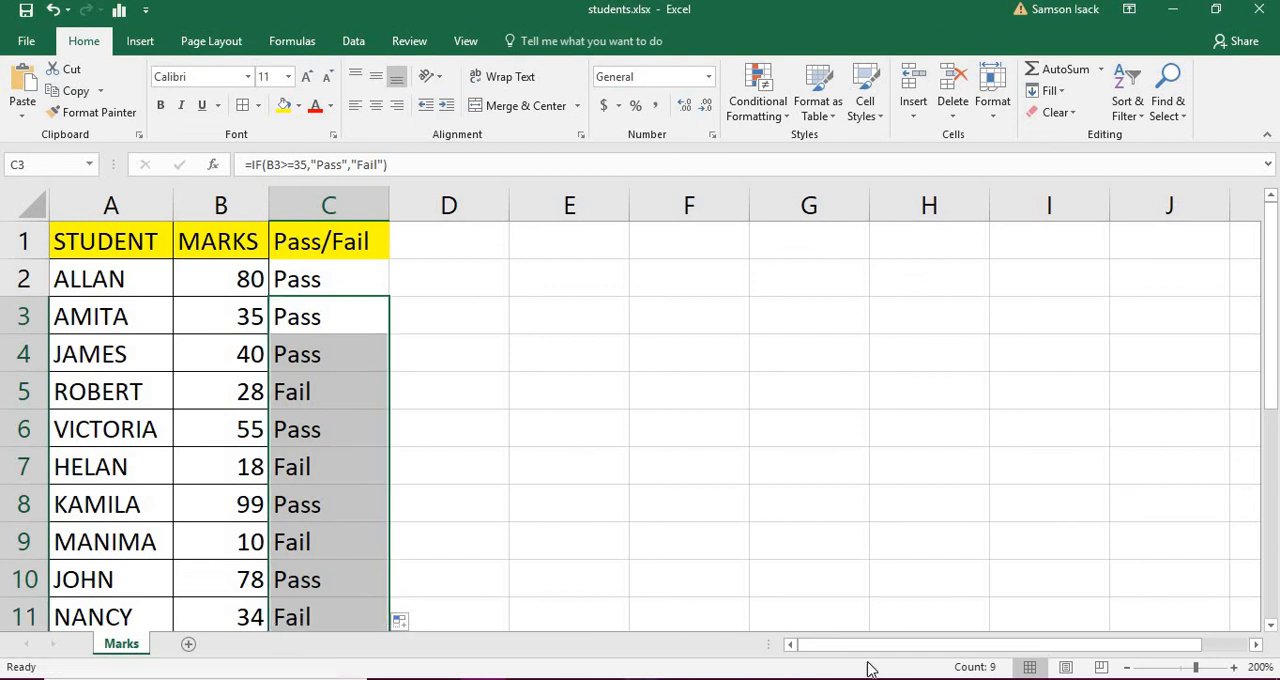
left_click(1271, 626)
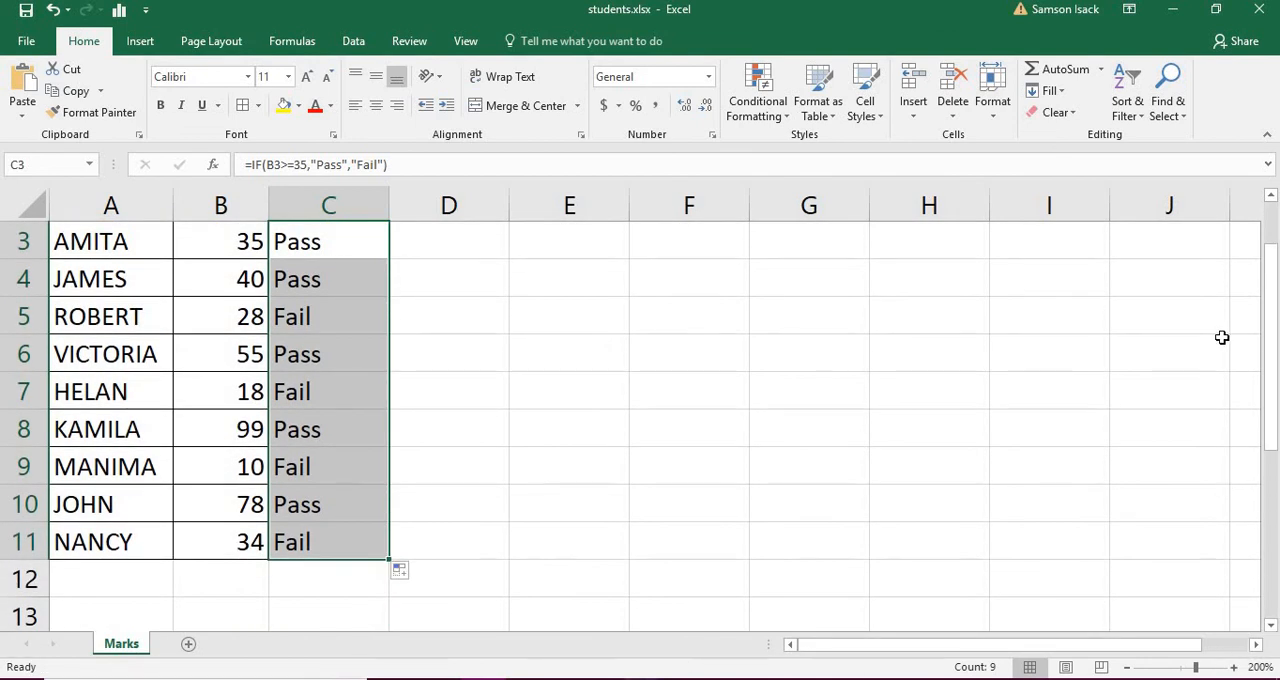
left_click_drag(1274, 337, 1274, 297)
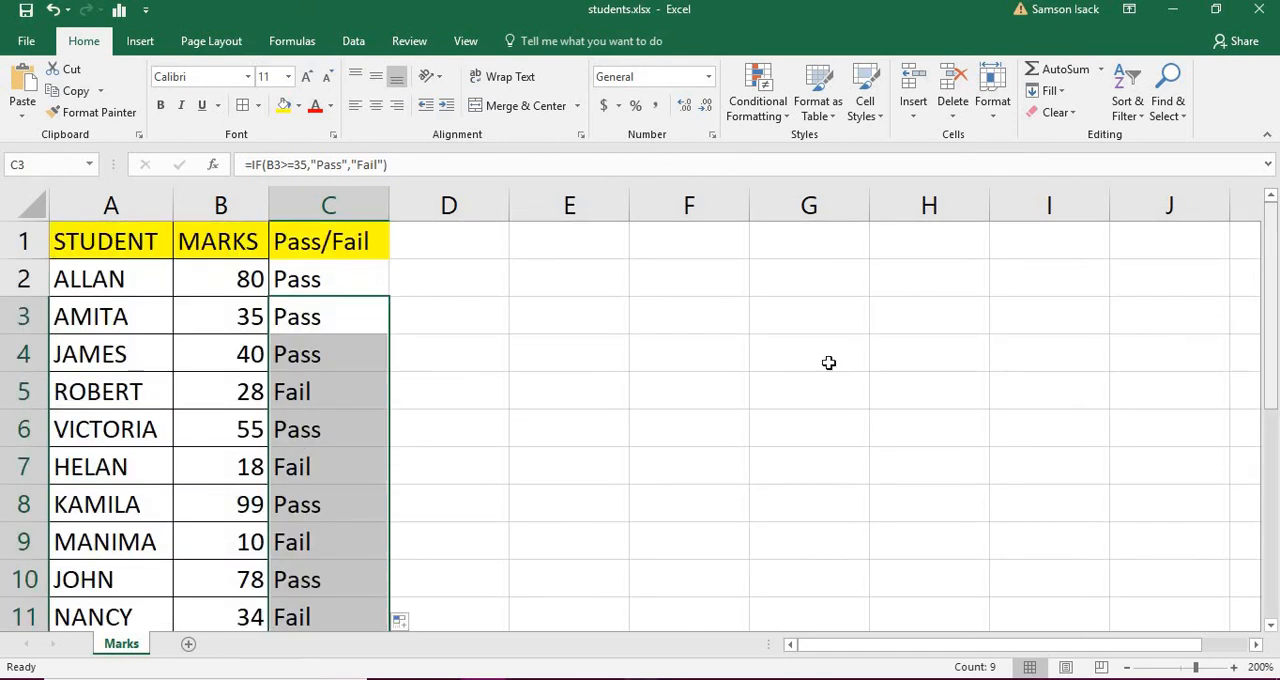
Step: Open the IF formula in cell C2 to review its arguments
left_click(381, 276)
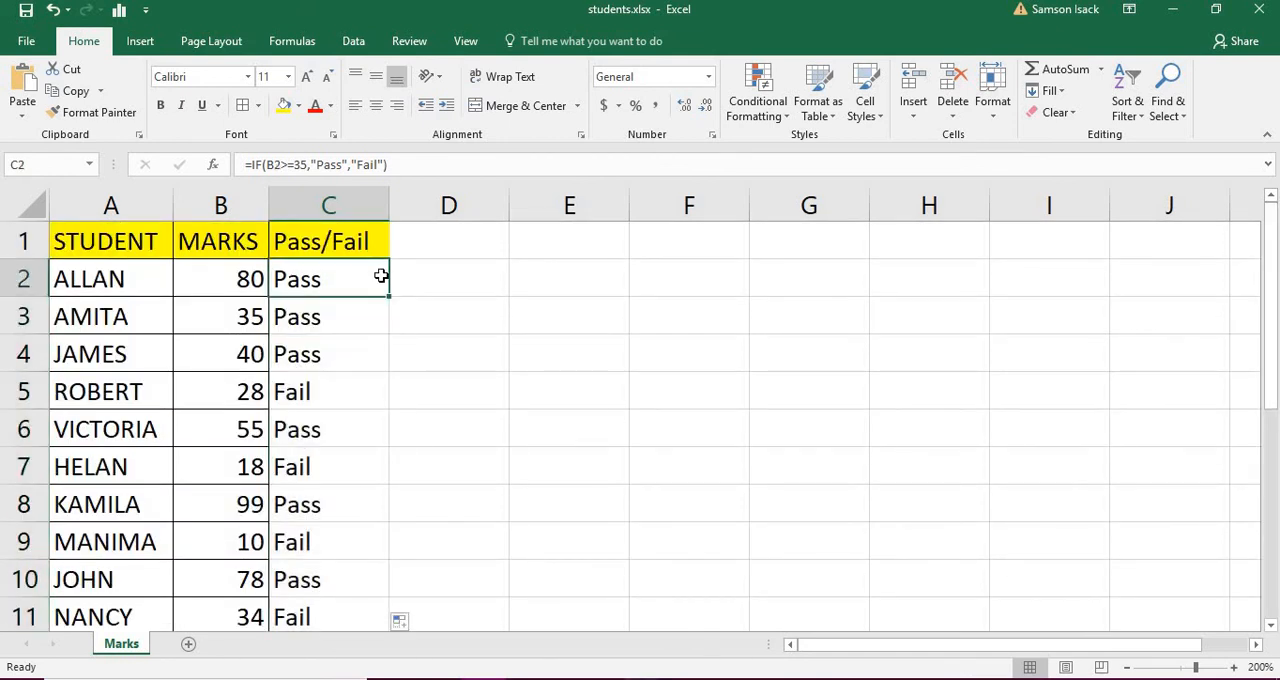
double_click(324, 290)
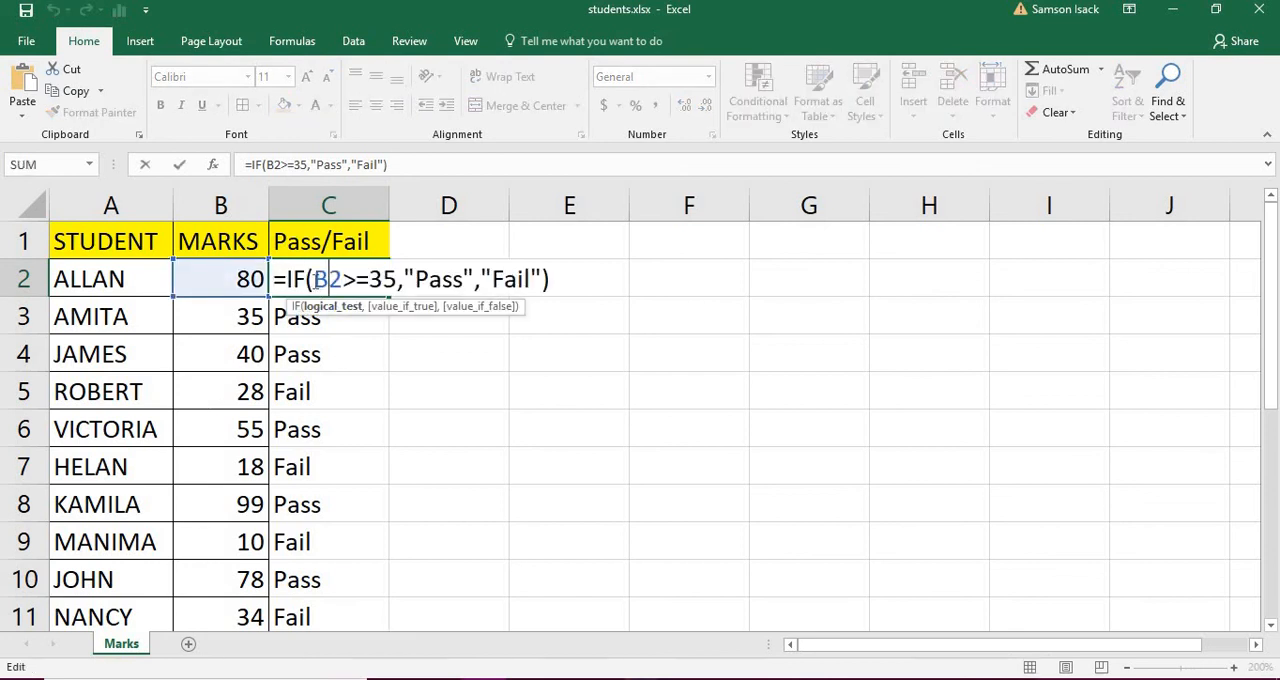